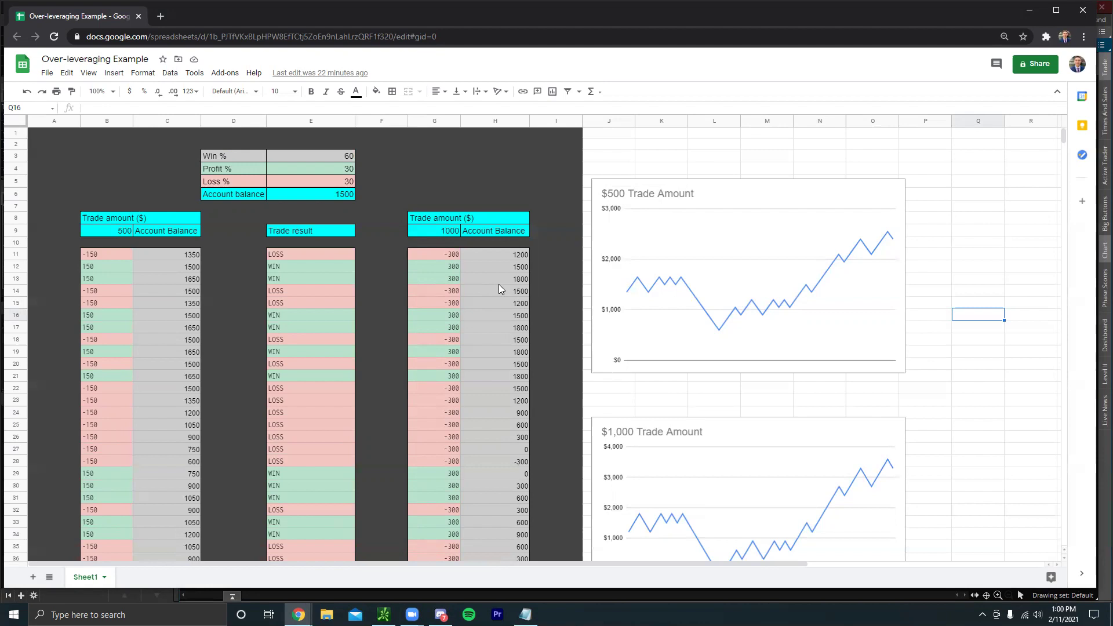
pyautogui.scroll(-2, 498, 285)
pyautogui.scroll(2, 470, 287)
pyautogui.scroll(-1, 442, 271)
pyautogui.scroll(1, 434, 256)
pyautogui.scroll(-3, 333, 311)
pyautogui.scroll(-2, 324, 299)
pyautogui.scroll(5, 317, 307)
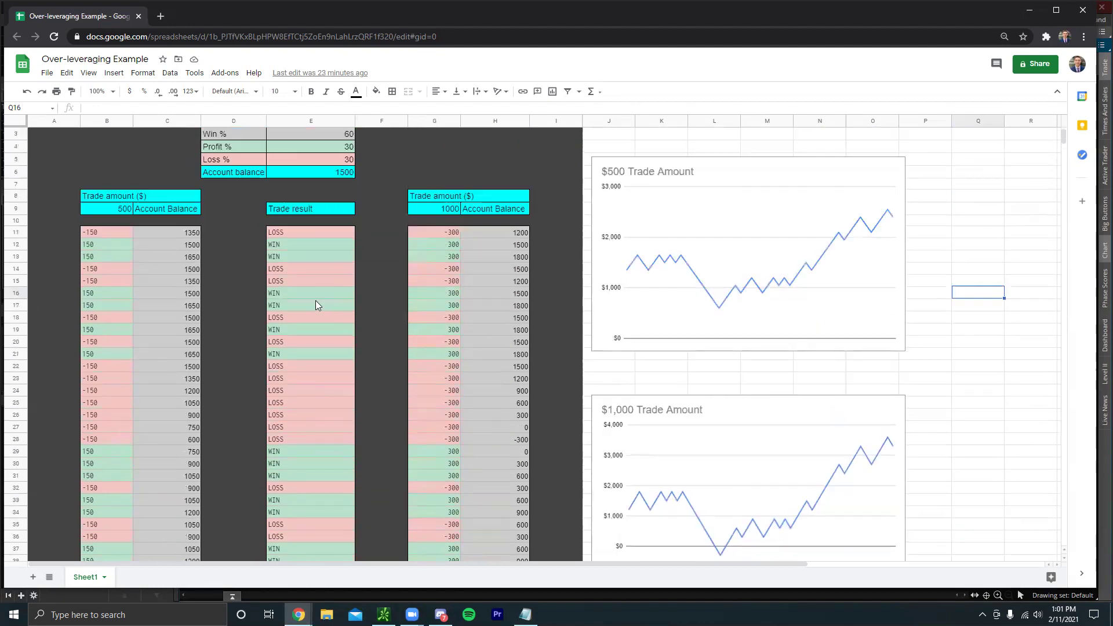
pyautogui.scroll(1, 323, 304)
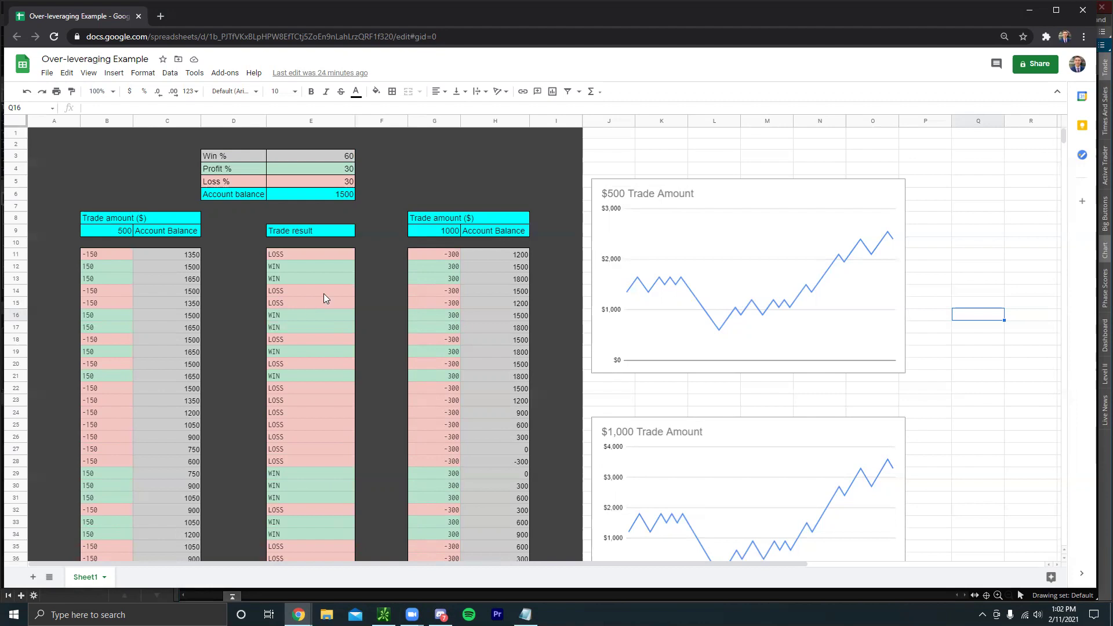
pyautogui.scroll(-1, 357, 290)
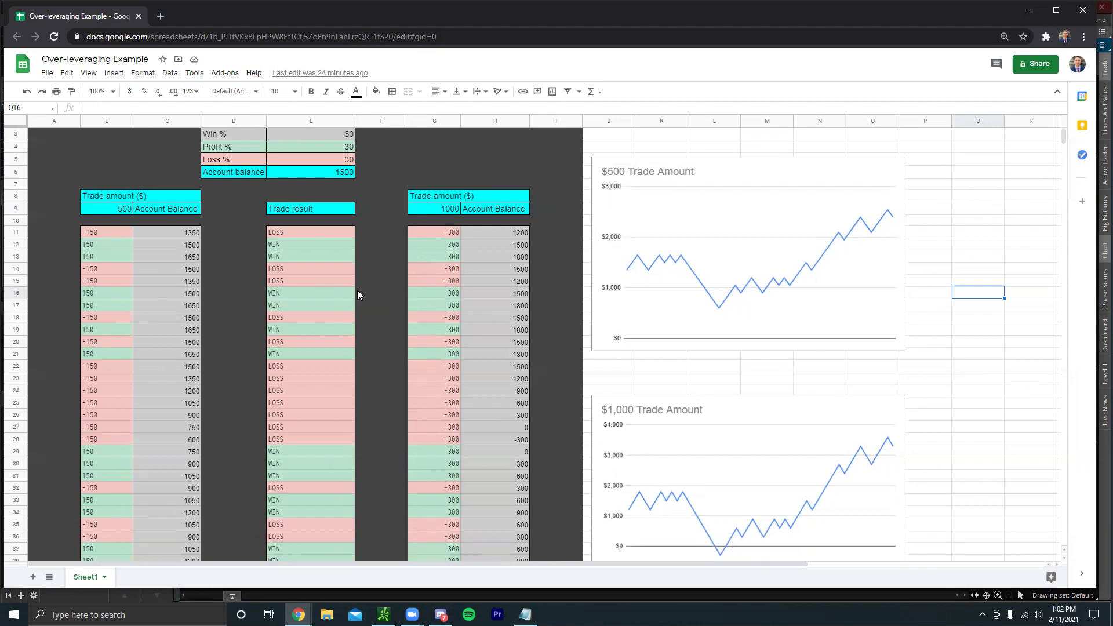
pyautogui.click(639, 266)
pyautogui.moveTo(686, 266)
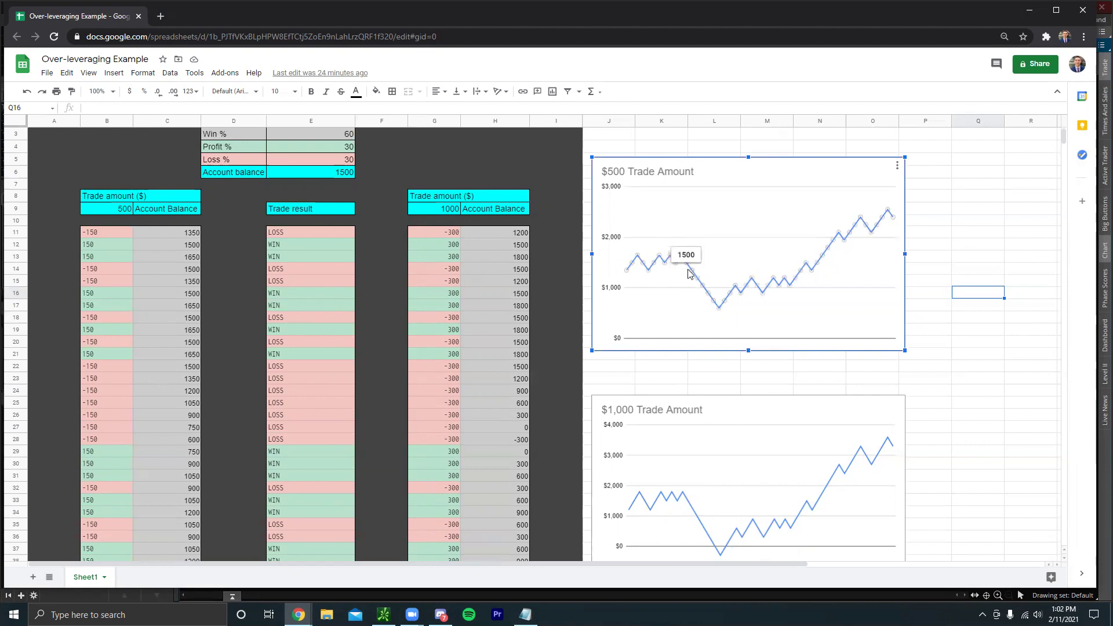
pyautogui.click(707, 305)
pyautogui.click(721, 306)
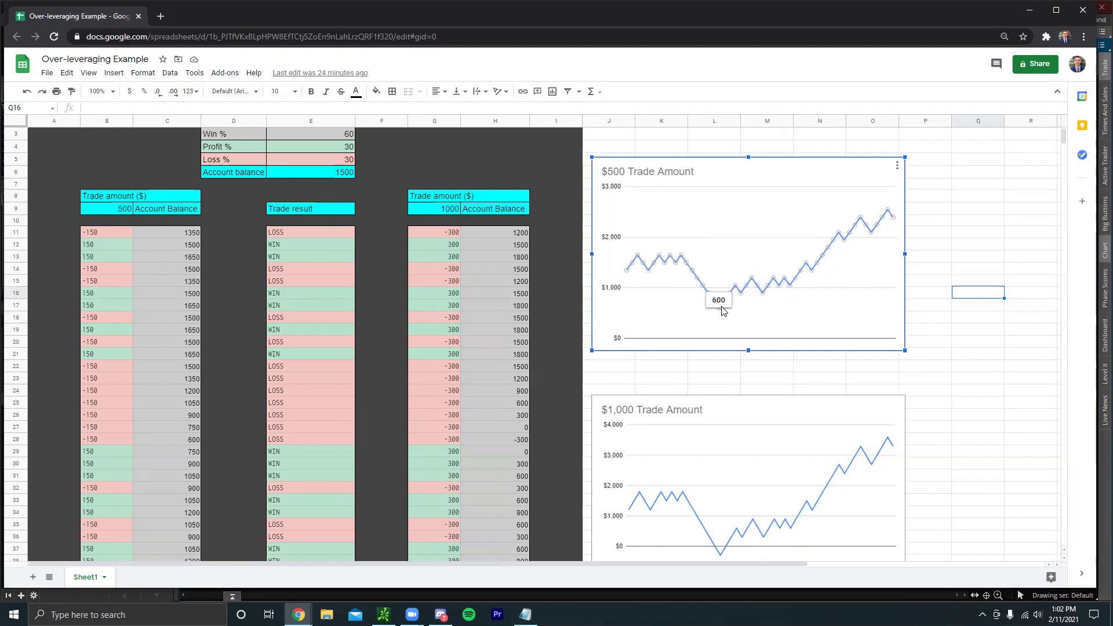
pyautogui.click(892, 220)
pyautogui.scroll(-2, 852, 300)
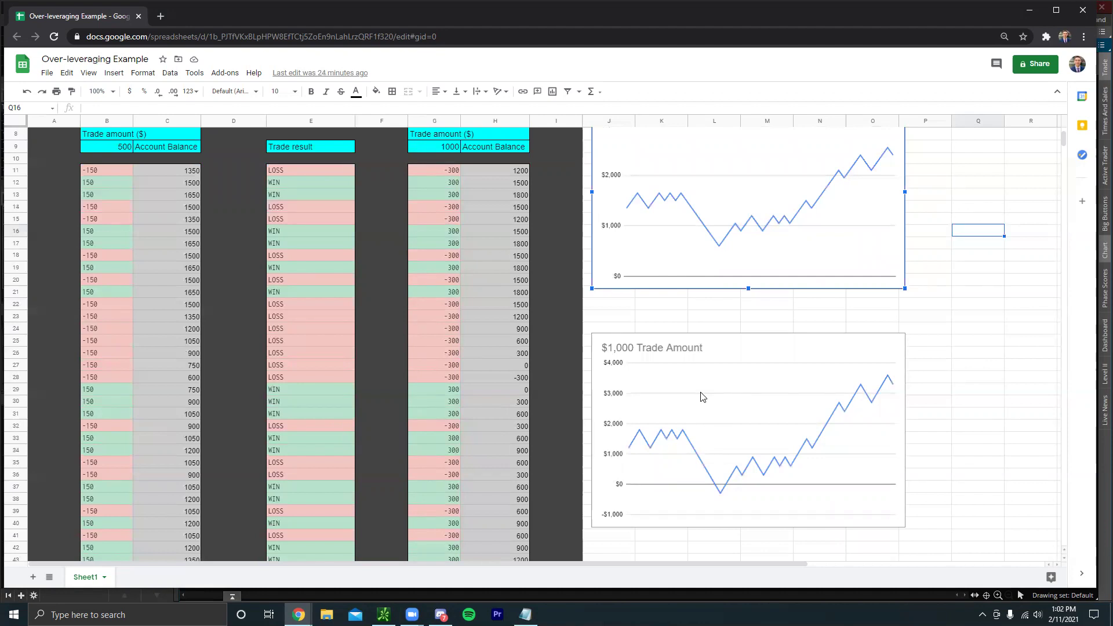
pyautogui.click(641, 438)
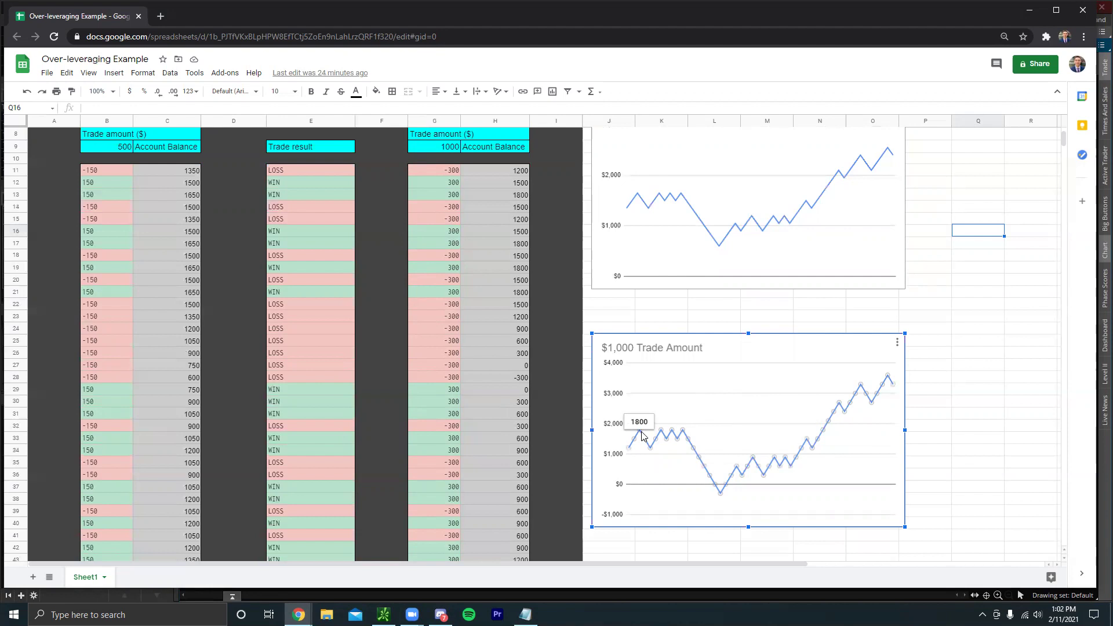
pyautogui.click(639, 200)
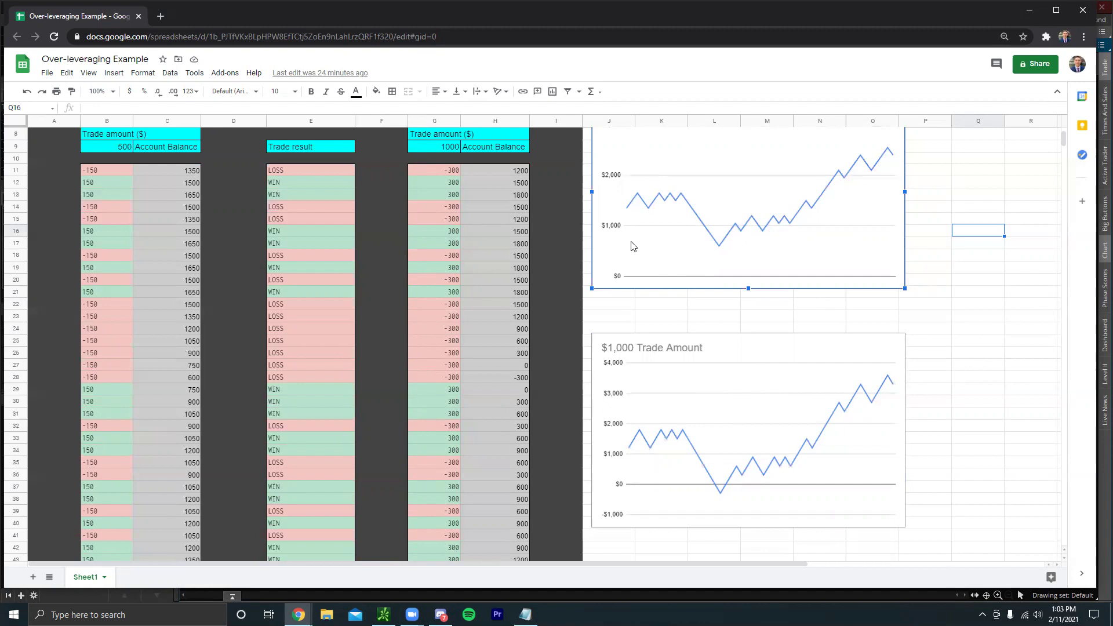
pyautogui.click(681, 433)
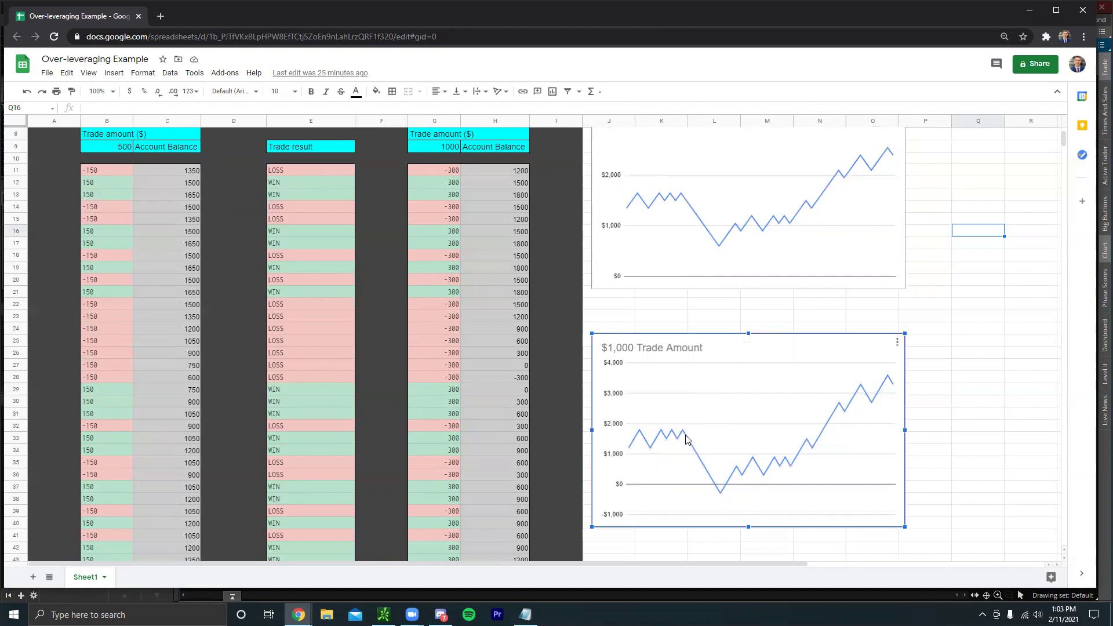
pyautogui.click(714, 487)
pyautogui.scroll(2, 691, 449)
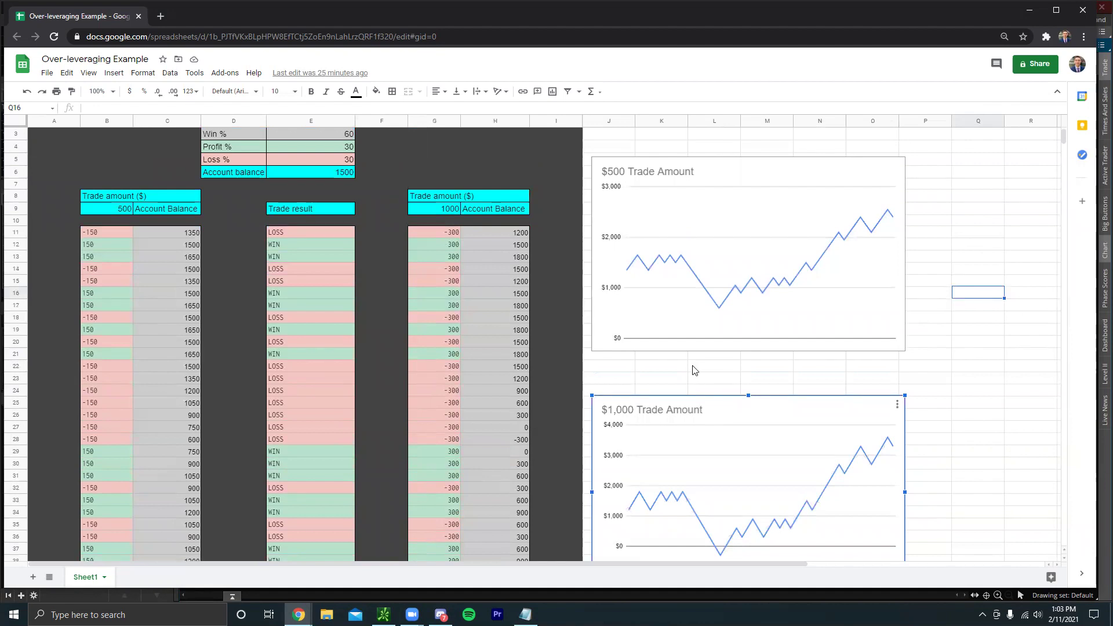
pyautogui.scroll(1, 695, 370)
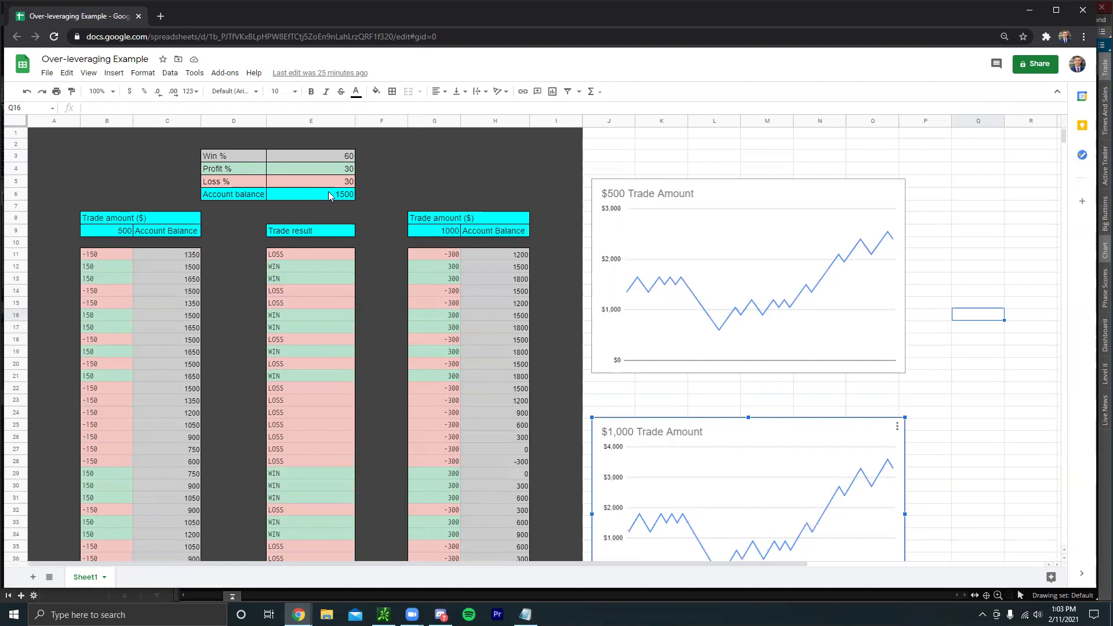
pyautogui.scroll(-1, 500, 306)
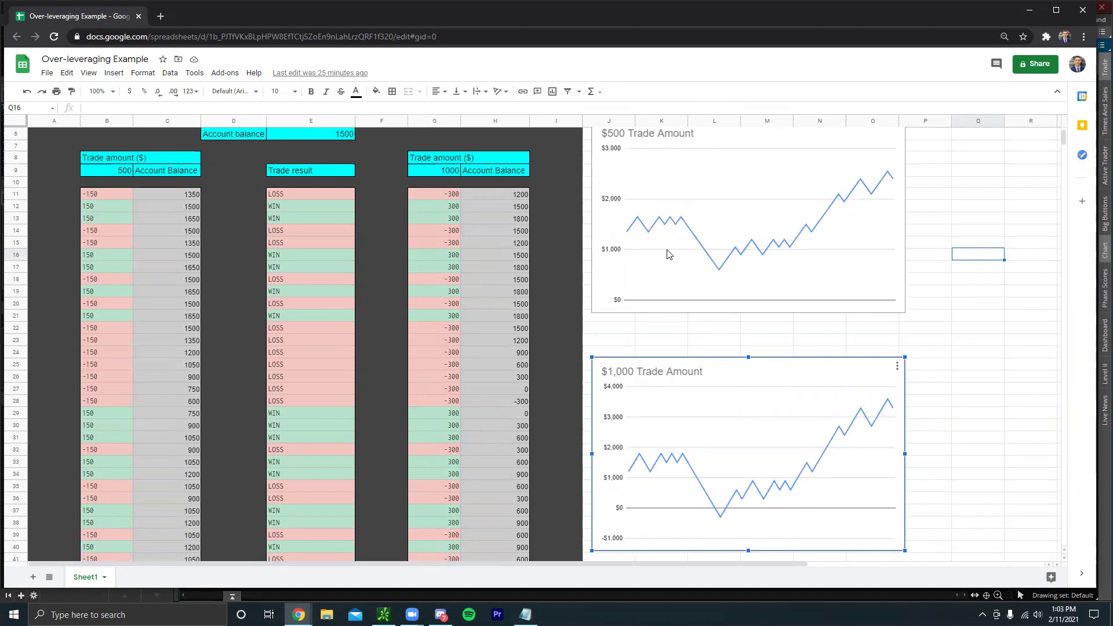
pyautogui.scroll(-2, 721, 304)
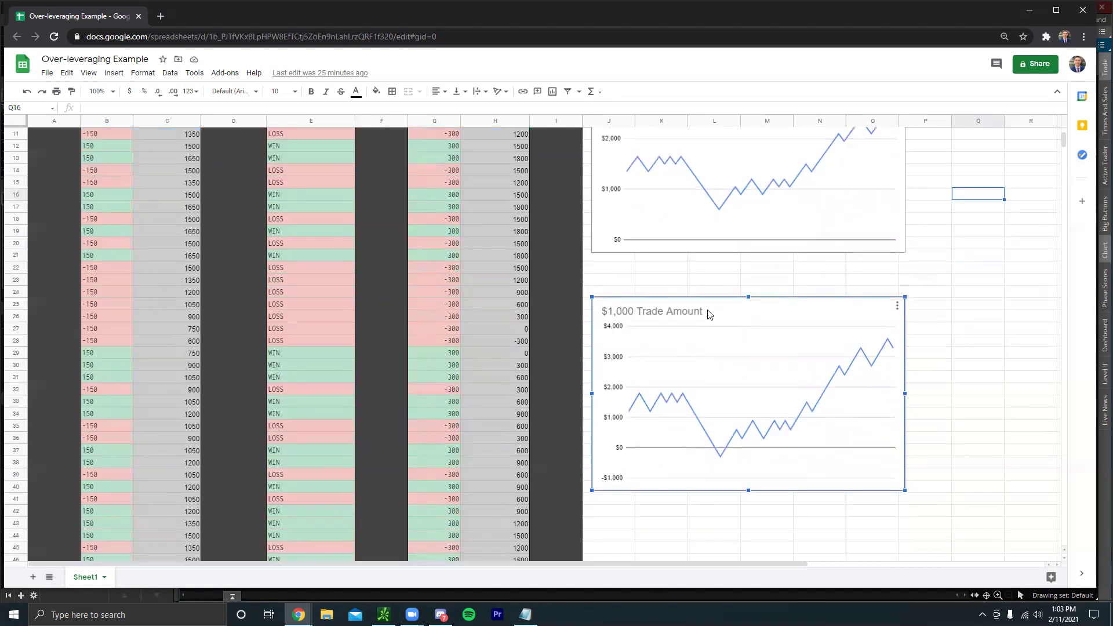
pyautogui.scroll(3, 709, 314)
pyautogui.scroll(2, 708, 314)
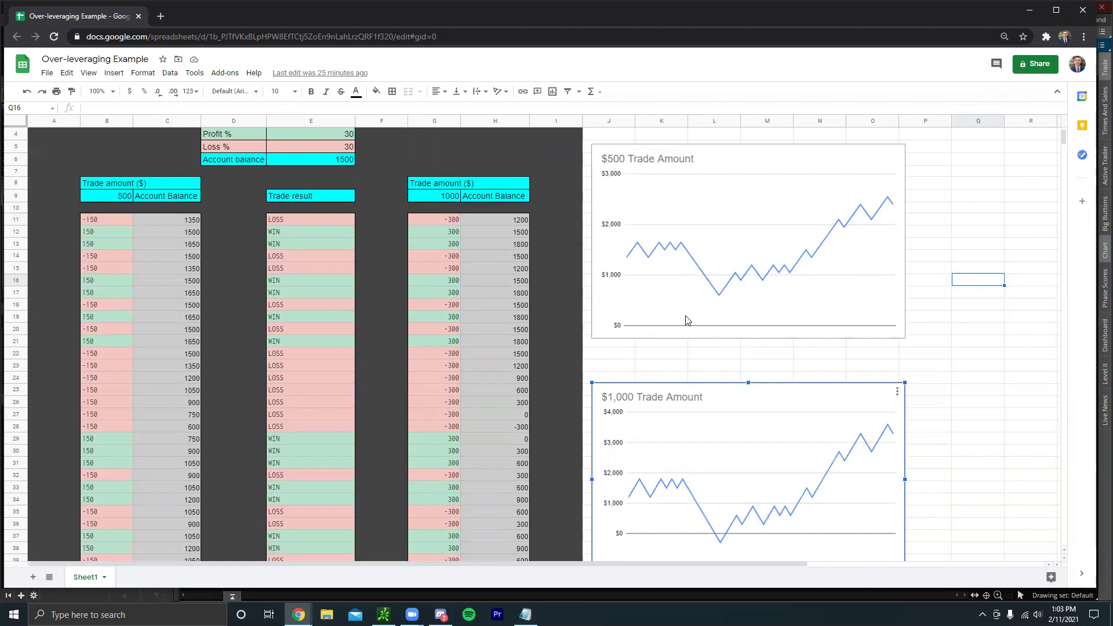
pyautogui.scroll(1, 494, 288)
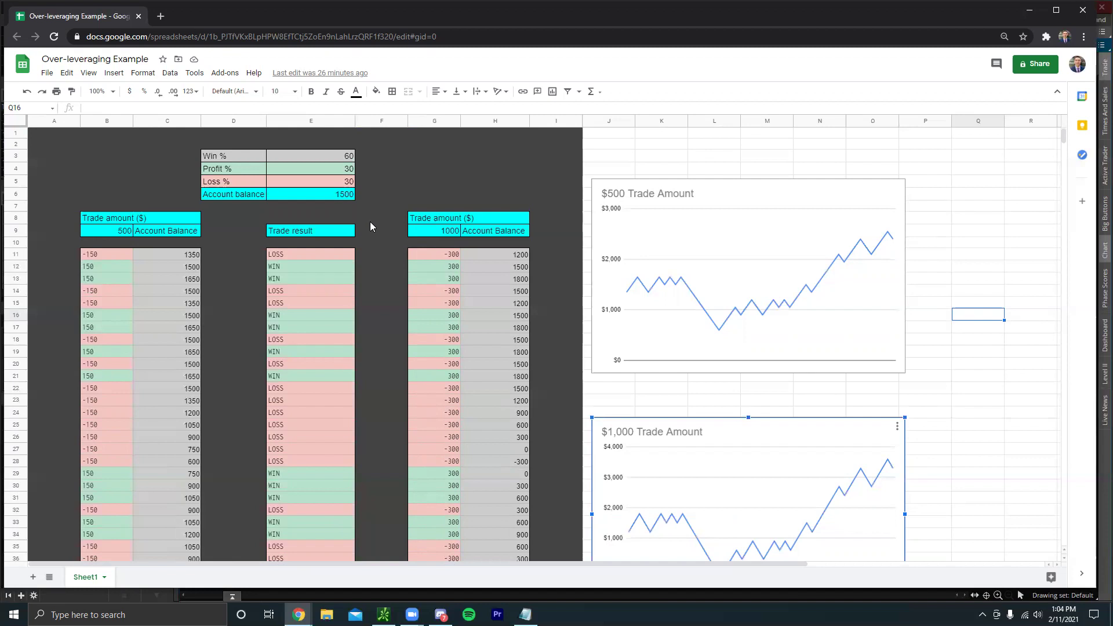
pyautogui.scroll(-3, 435, 243)
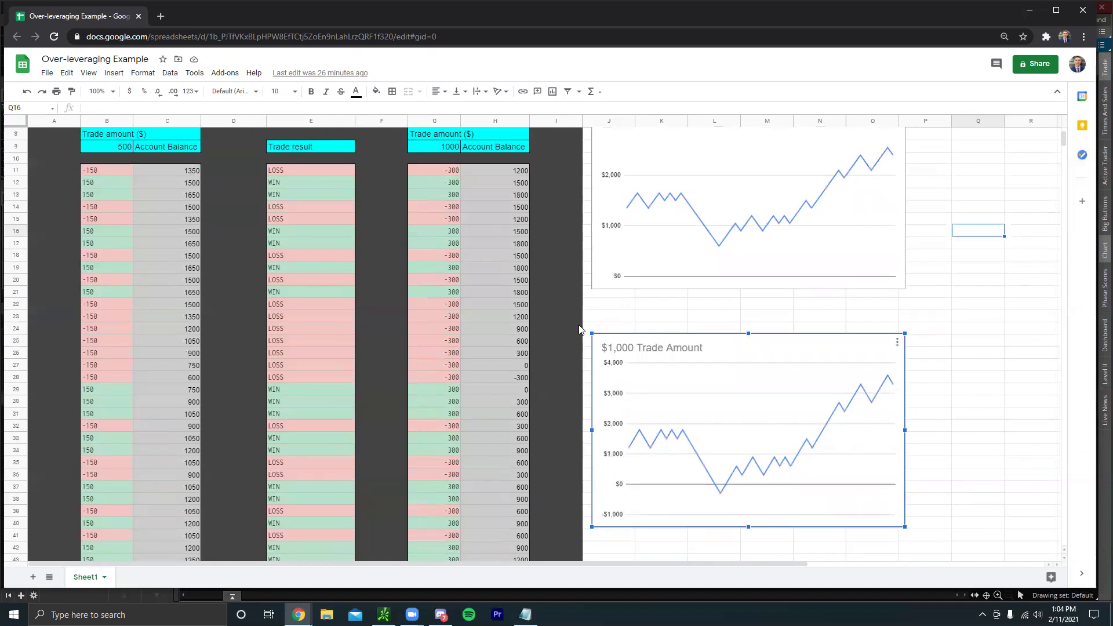
pyautogui.scroll(1, 687, 381)
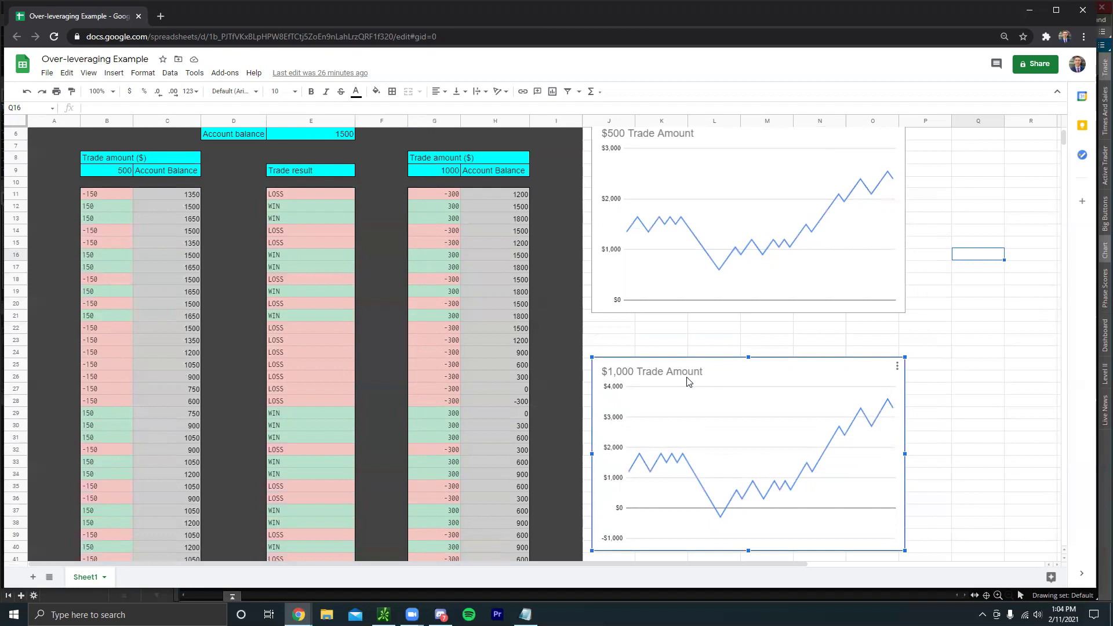
pyautogui.scroll(3, 688, 396)
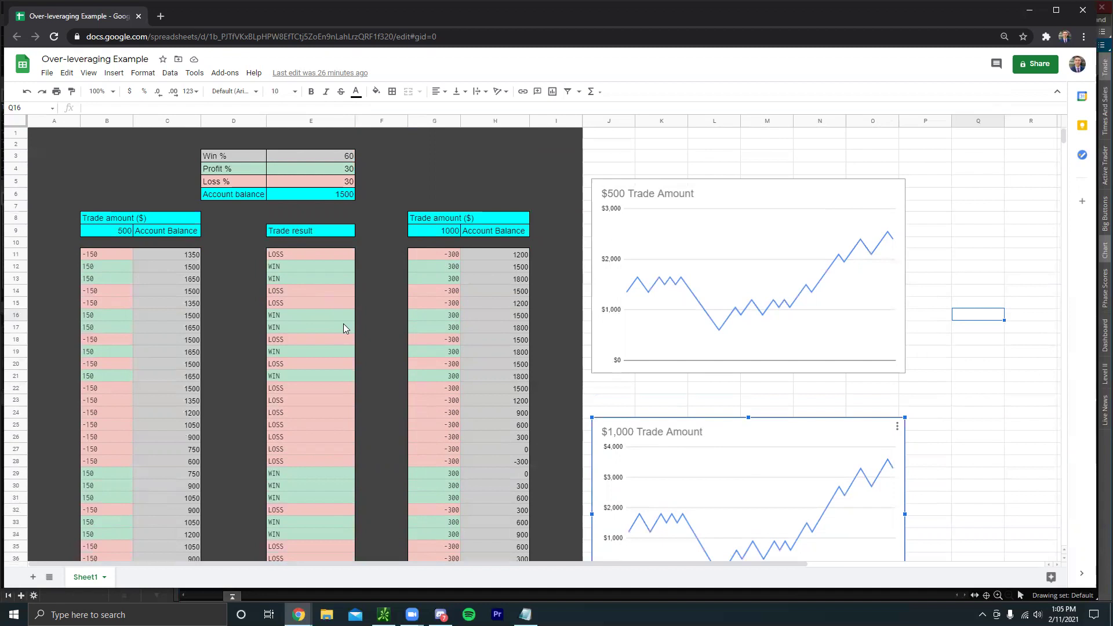
pyautogui.scroll(-1, 204, 394)
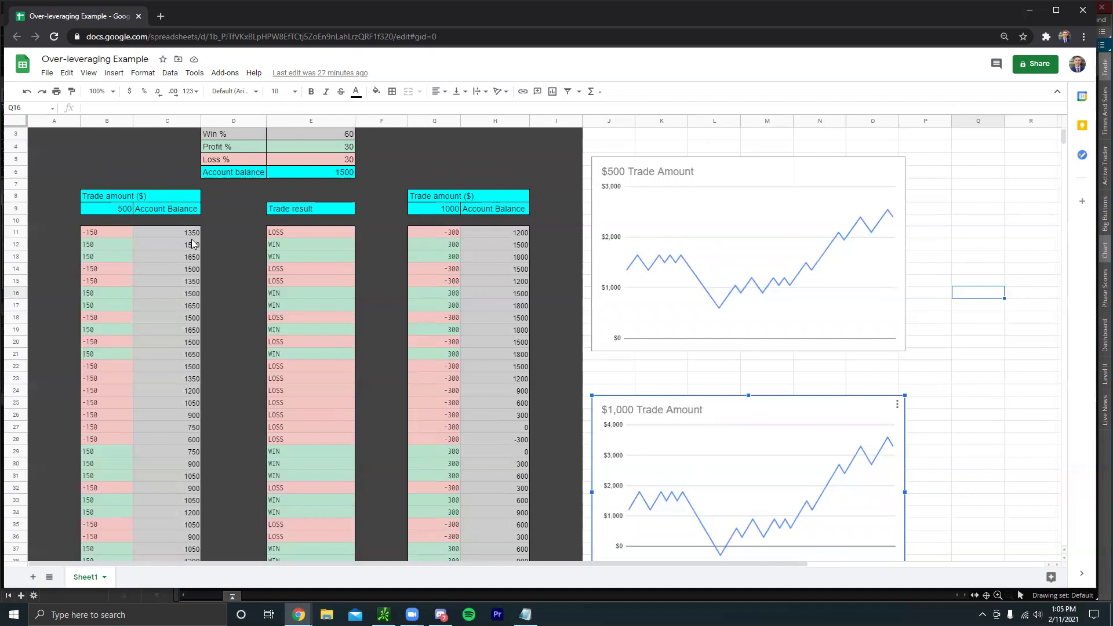
pyautogui.click(193, 234)
pyautogui.click(668, 269)
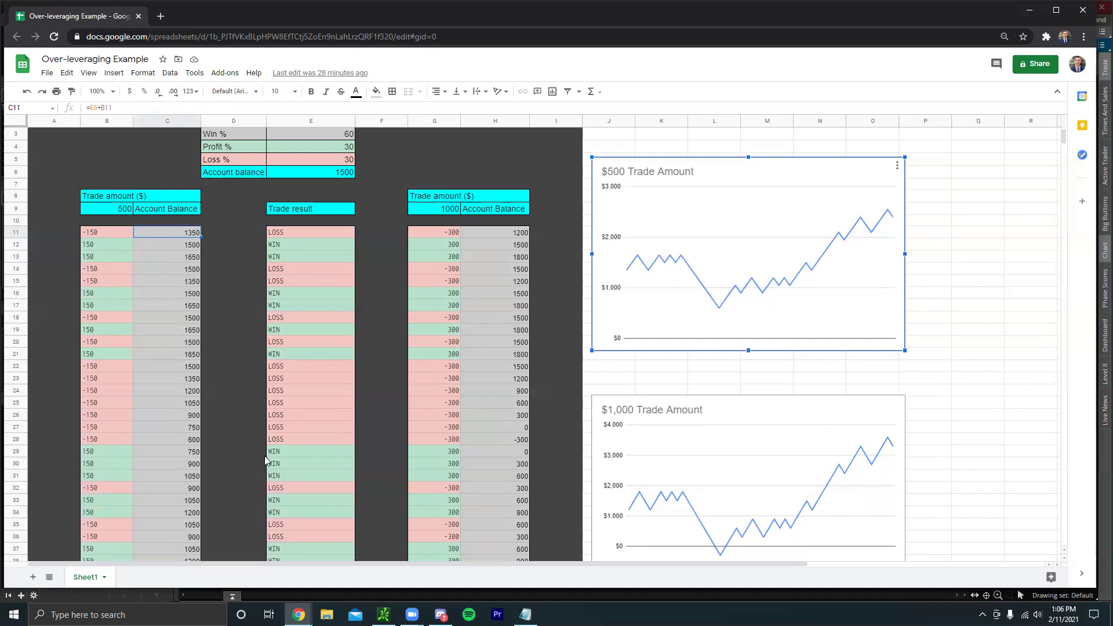
pyautogui.click(184, 391)
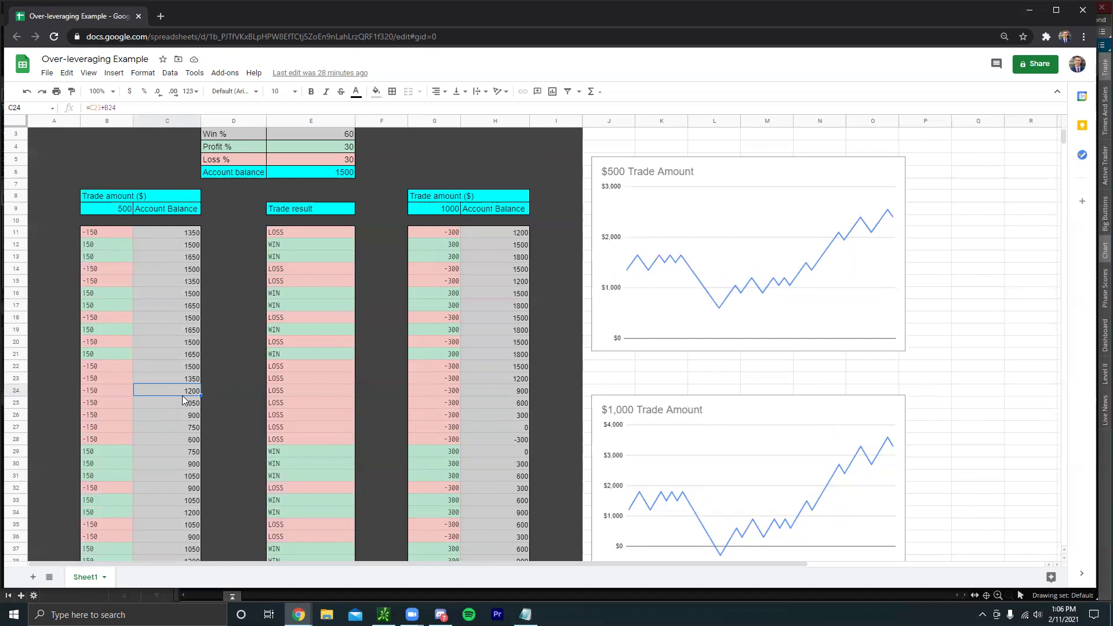
pyautogui.click(395, 278)
pyautogui.scroll(-1, 392, 292)
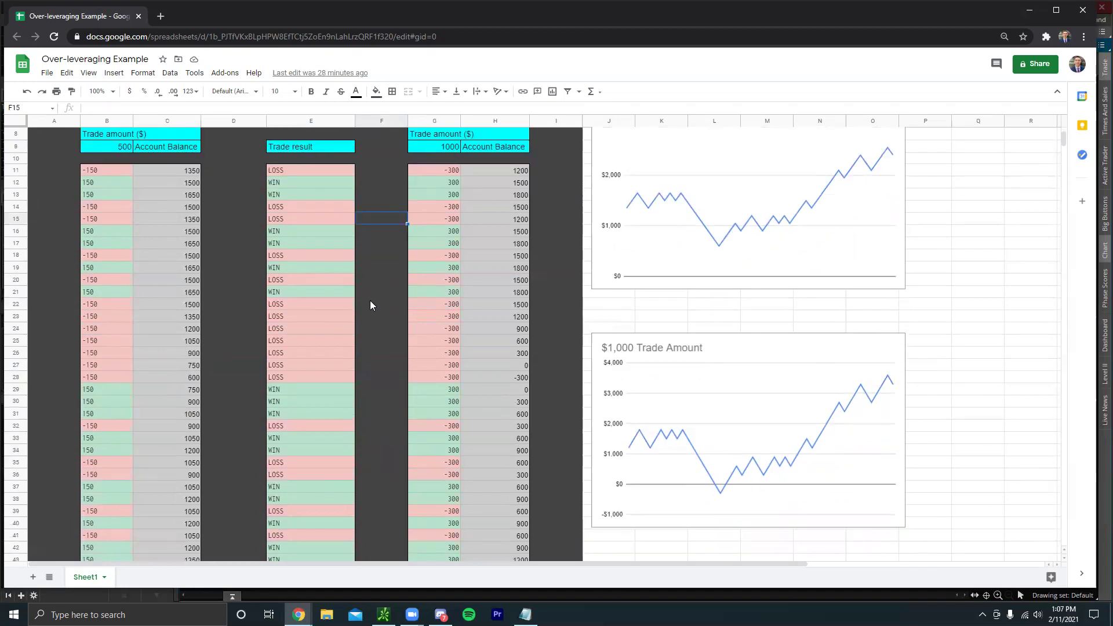
pyautogui.scroll(2, 369, 300)
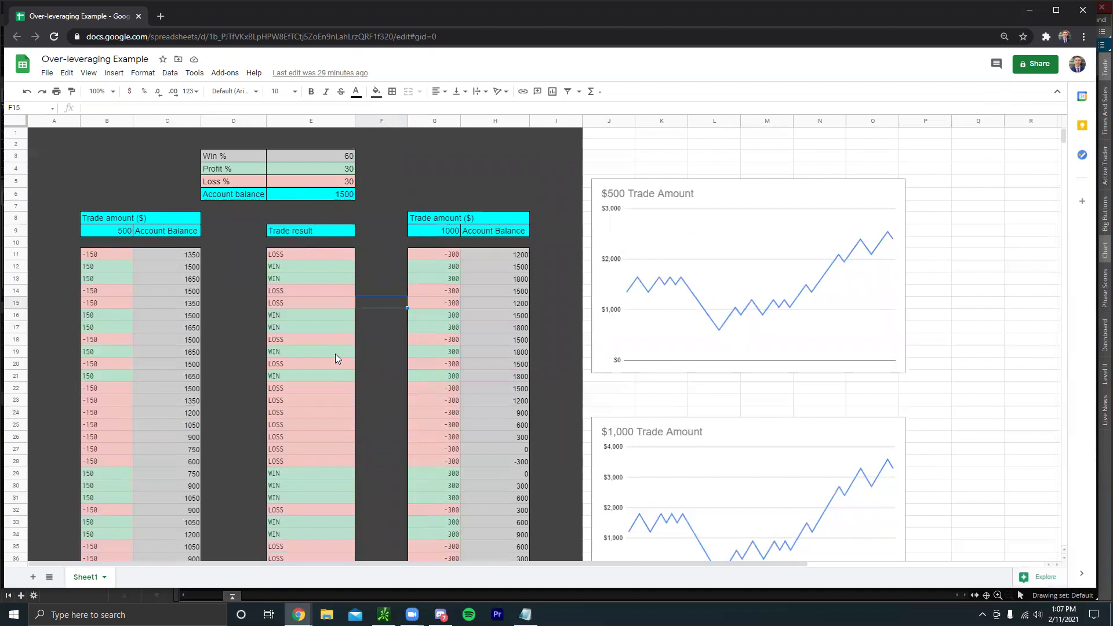